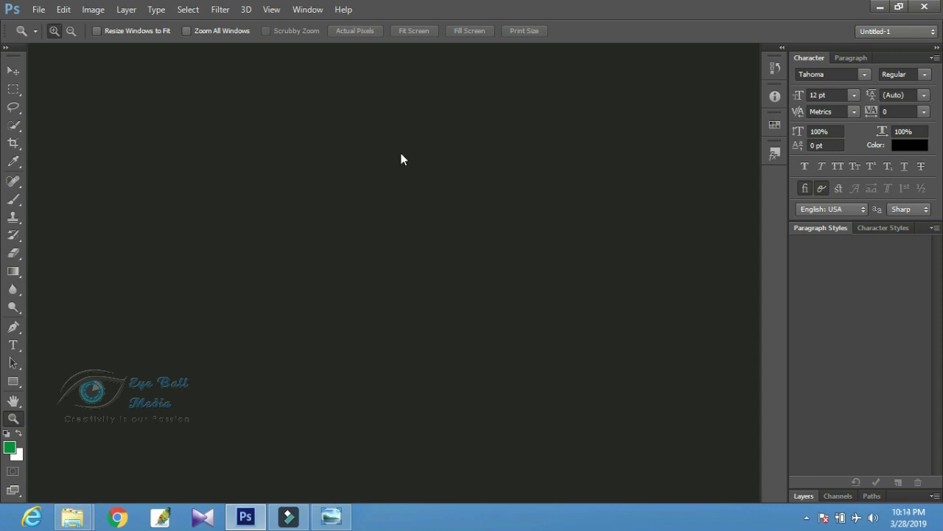
- Open the New document dialog from the File menu
click(37, 10)
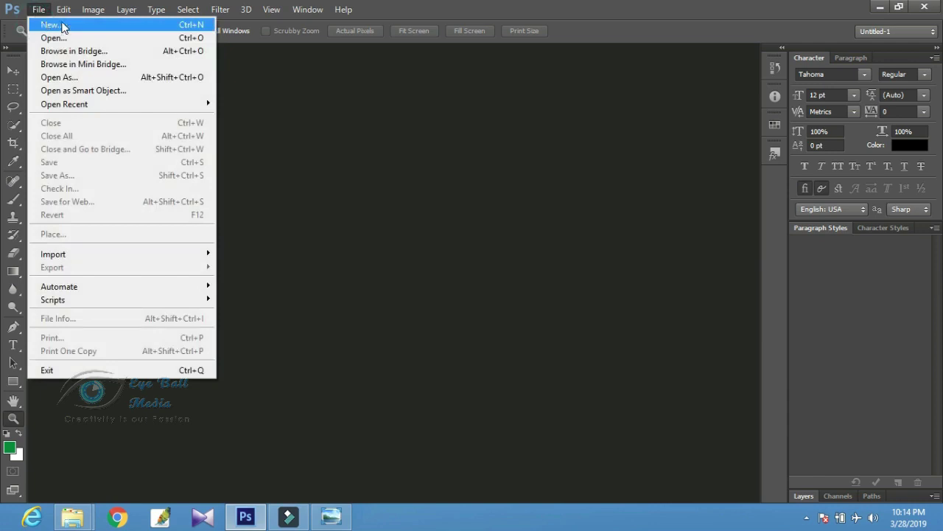
click(199, 28)
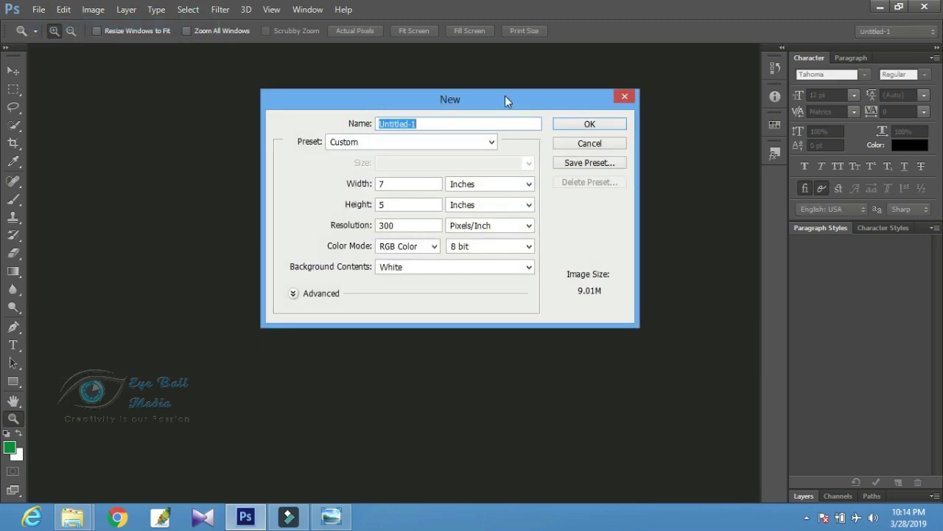
- Reposition the New dialog and inspect the 7 inch Width and its unit choices
drag(505, 95, 429, 117)
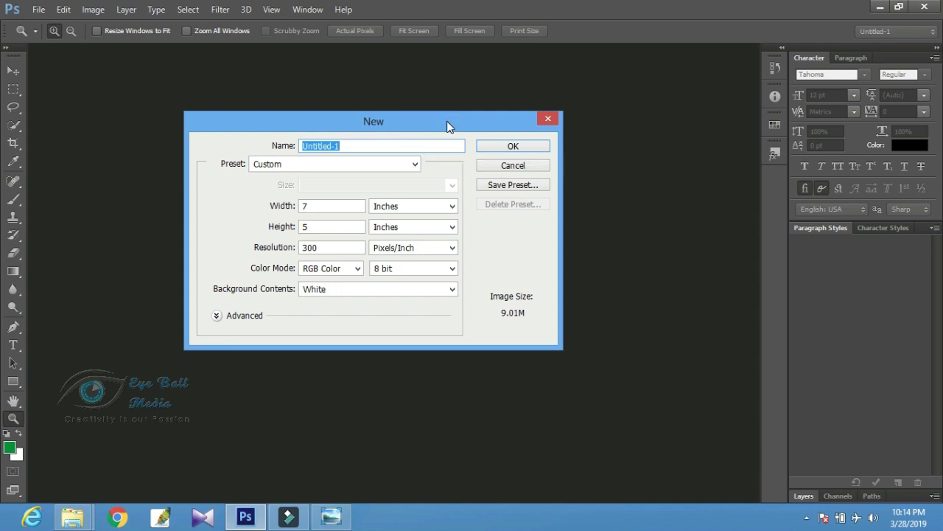
drag(448, 116, 491, 109)
click(383, 201)
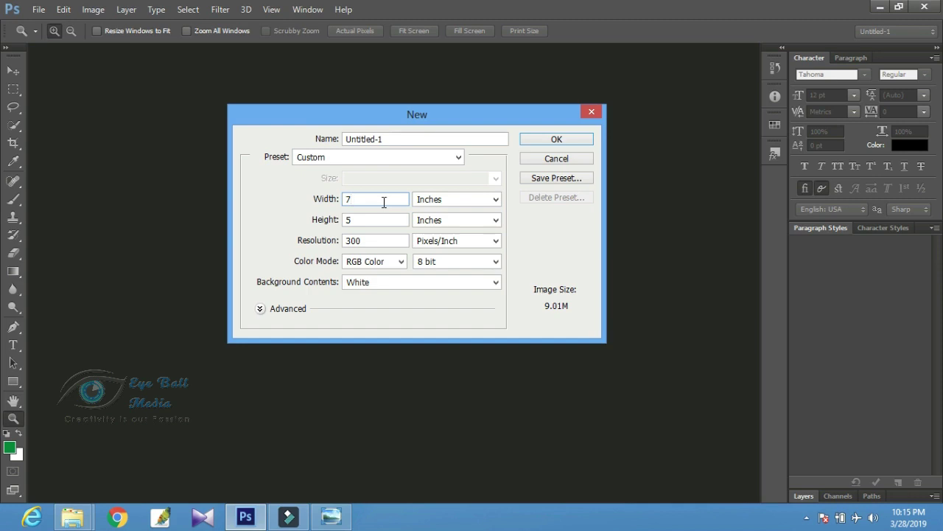
click(476, 202)
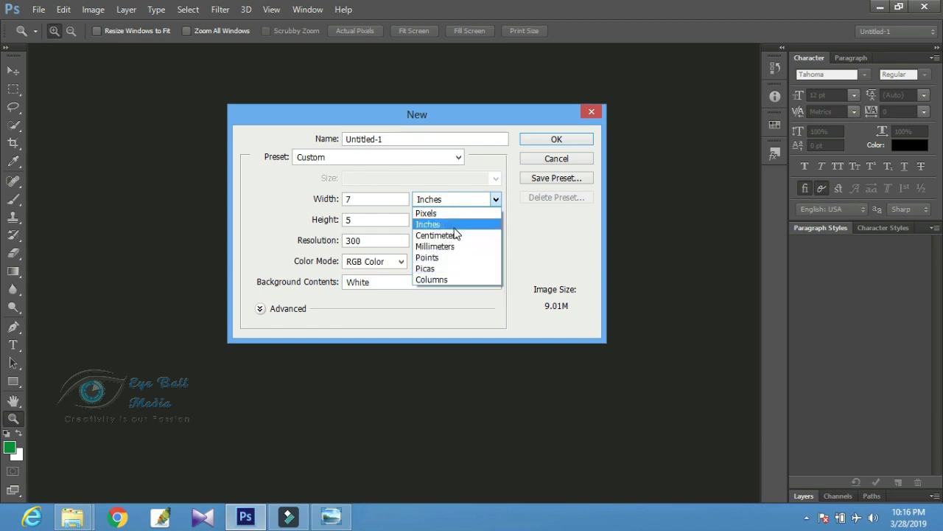
- Keep Inches as the width unit and check the 300 Pixels/Inch resolution
click(364, 247)
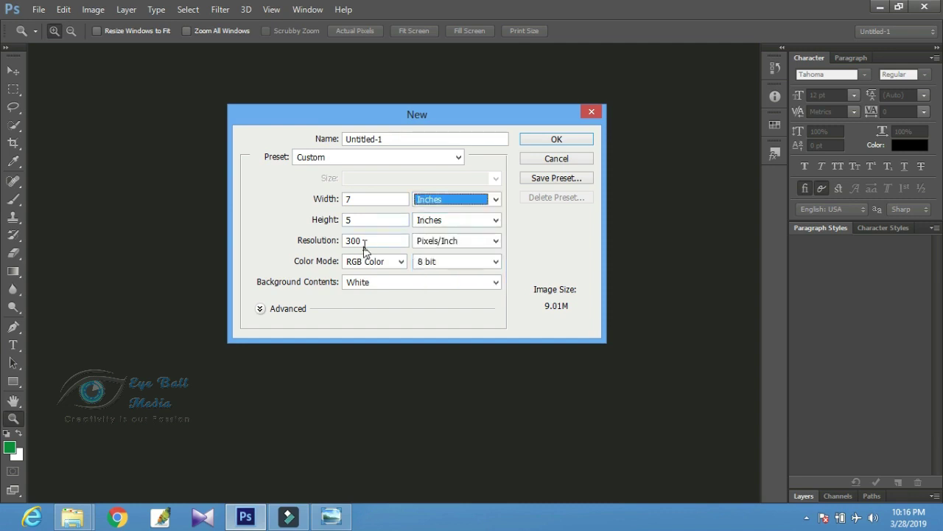
click(381, 237)
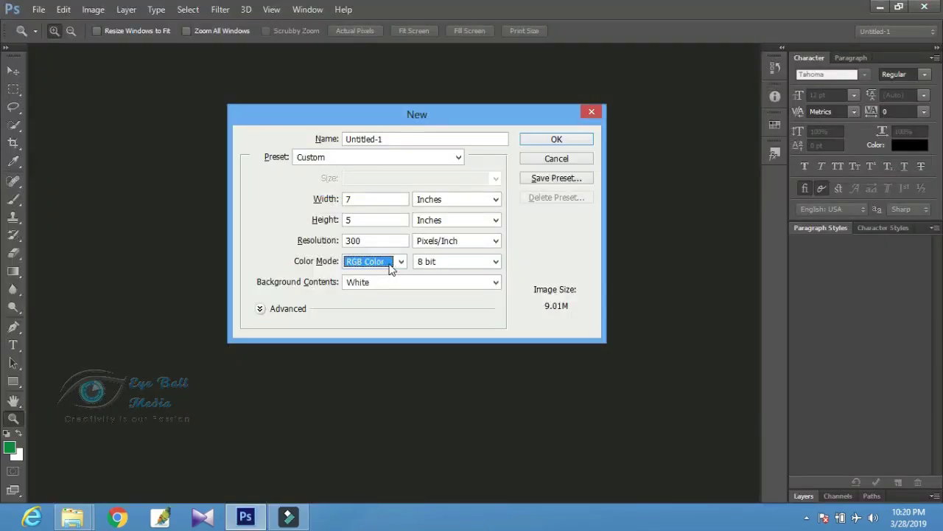
- Keep RGB Color mode and White background, then create the 7 × 5 inch document
click(389, 267)
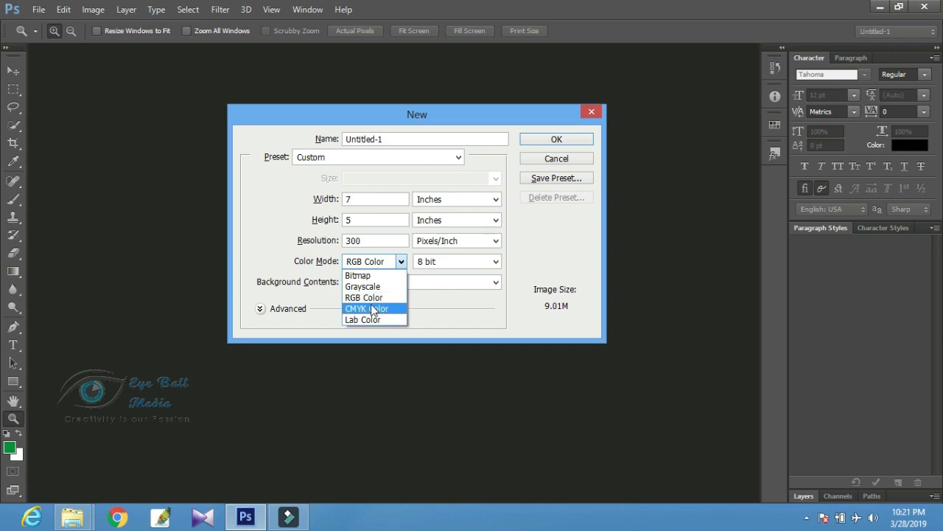
click(480, 283)
click(480, 285)
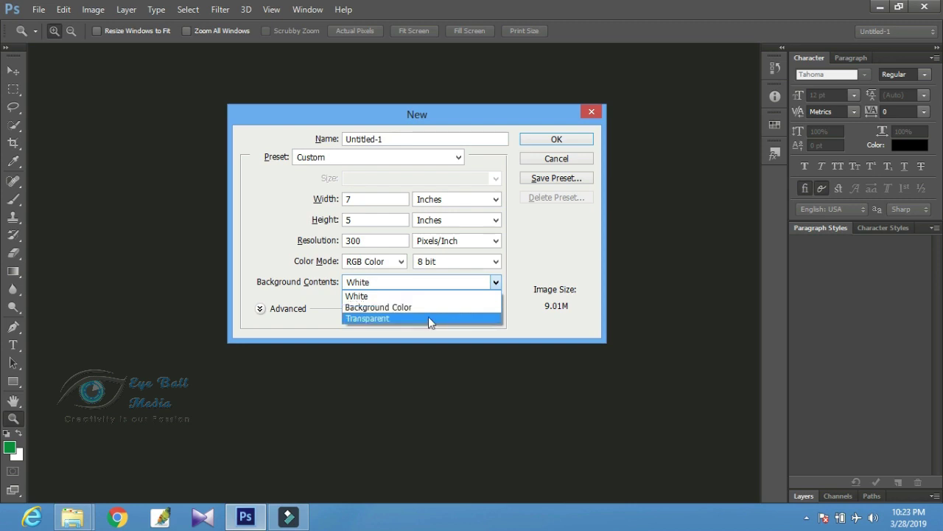
click(348, 294)
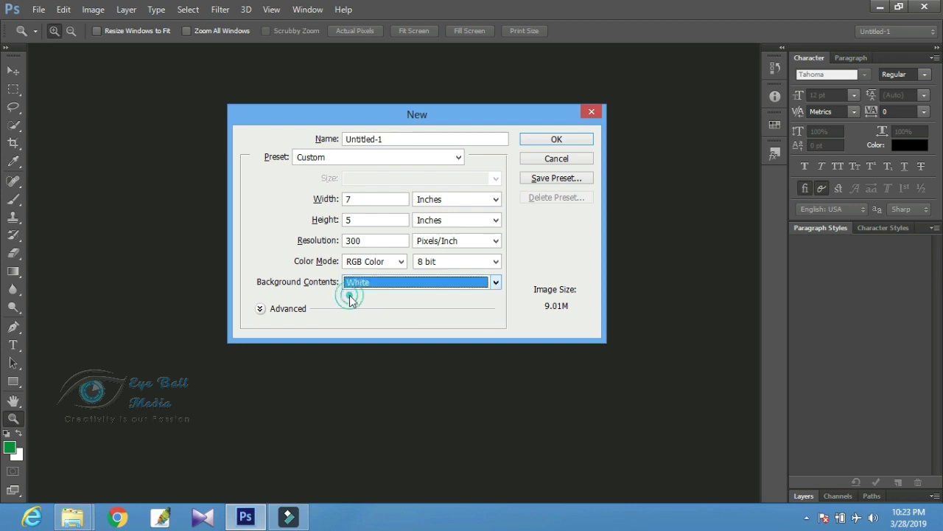
click(568, 140)
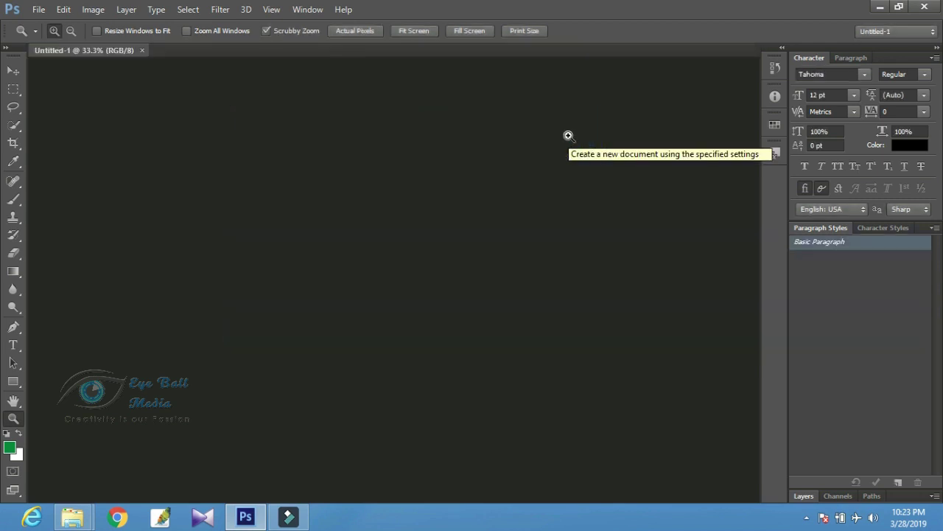